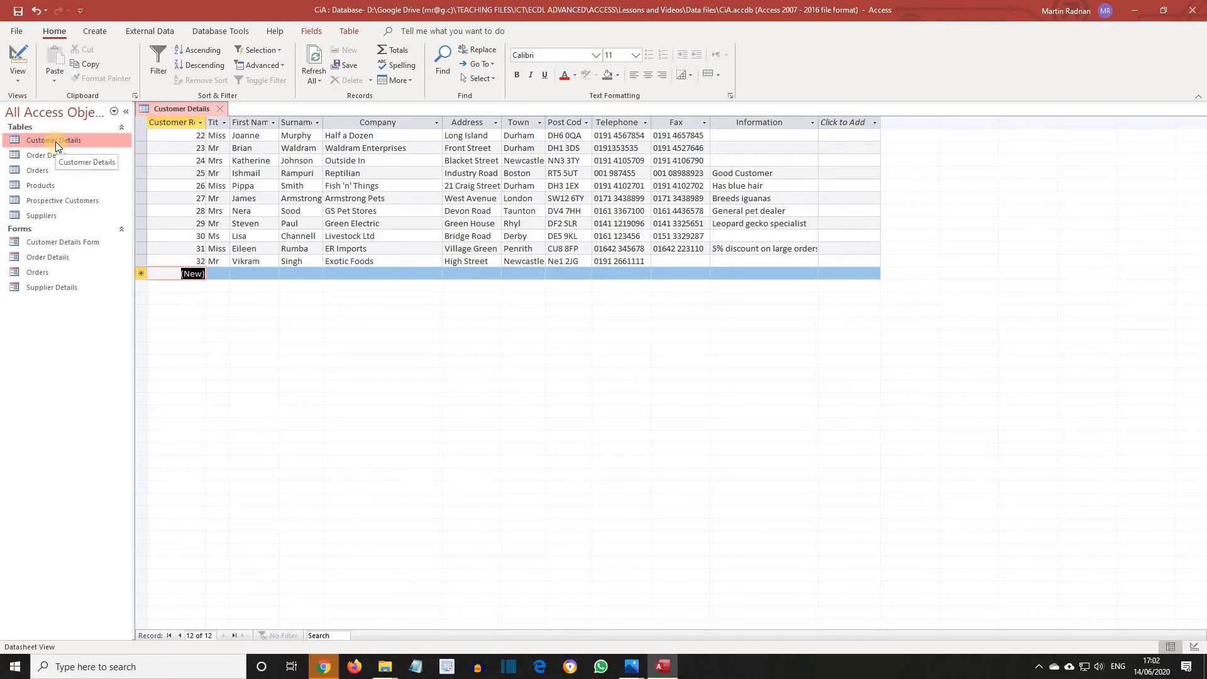
Step: In the Customer Details table's Design View, set the Title field's validation rule to Mr or Mrs or Miss or Ms or Dr
click(18, 74)
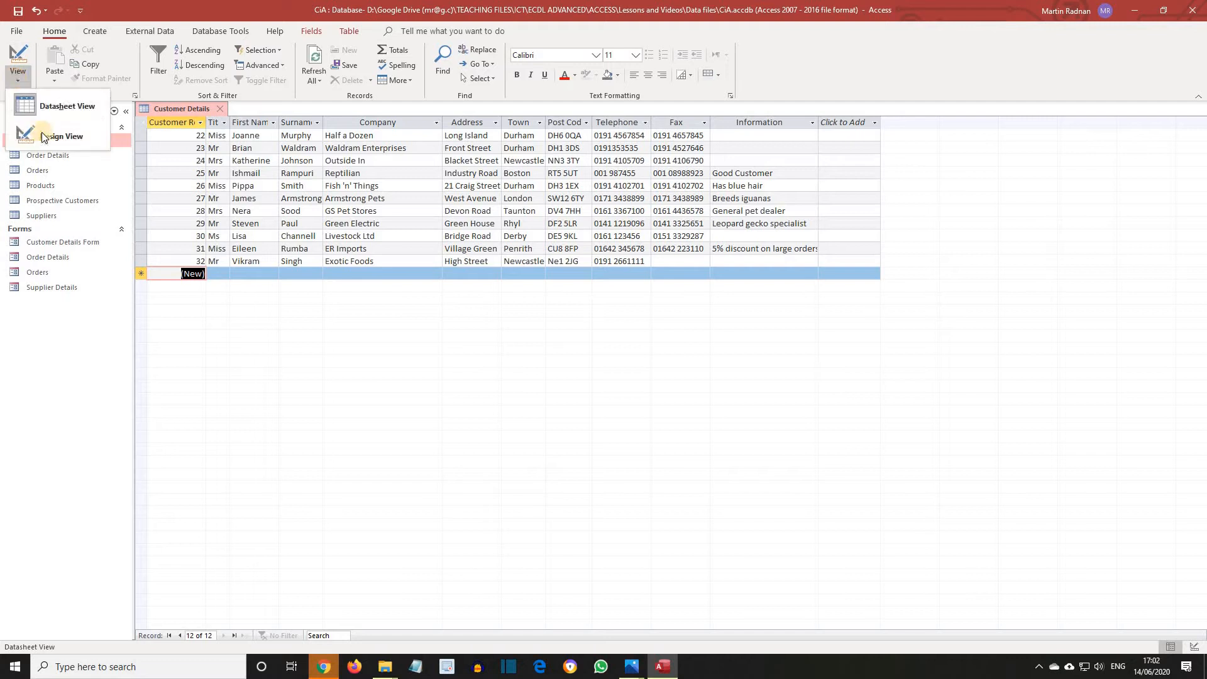
click(45, 139)
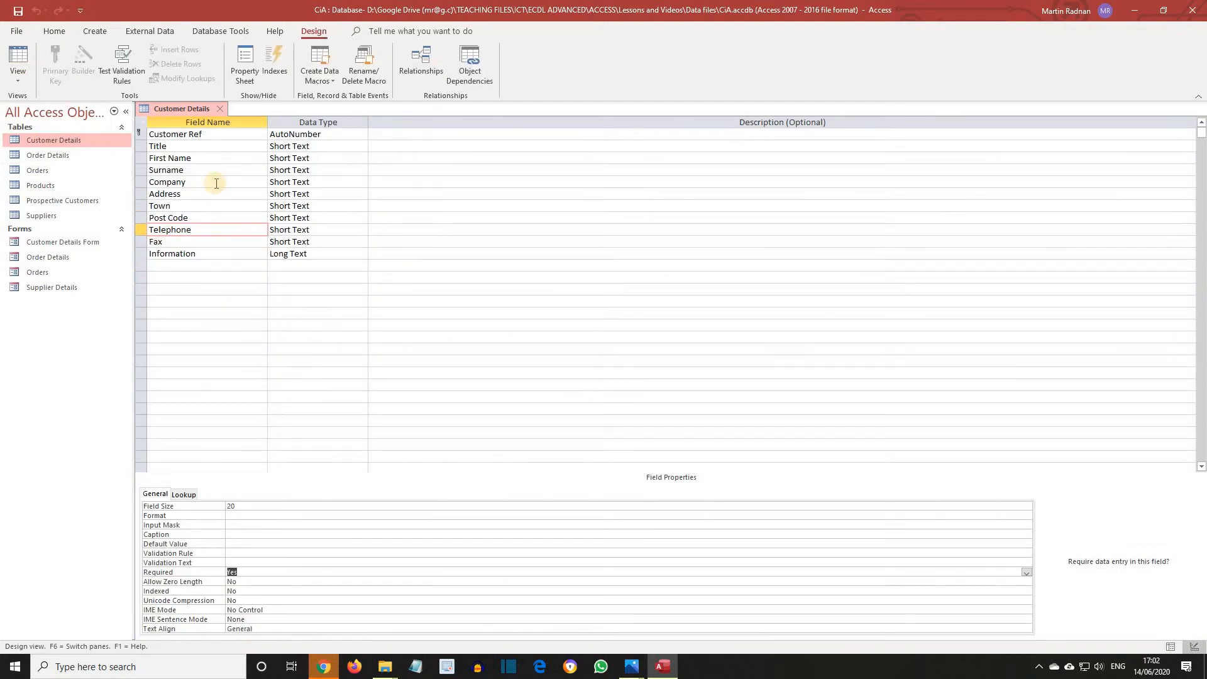
click(203, 148)
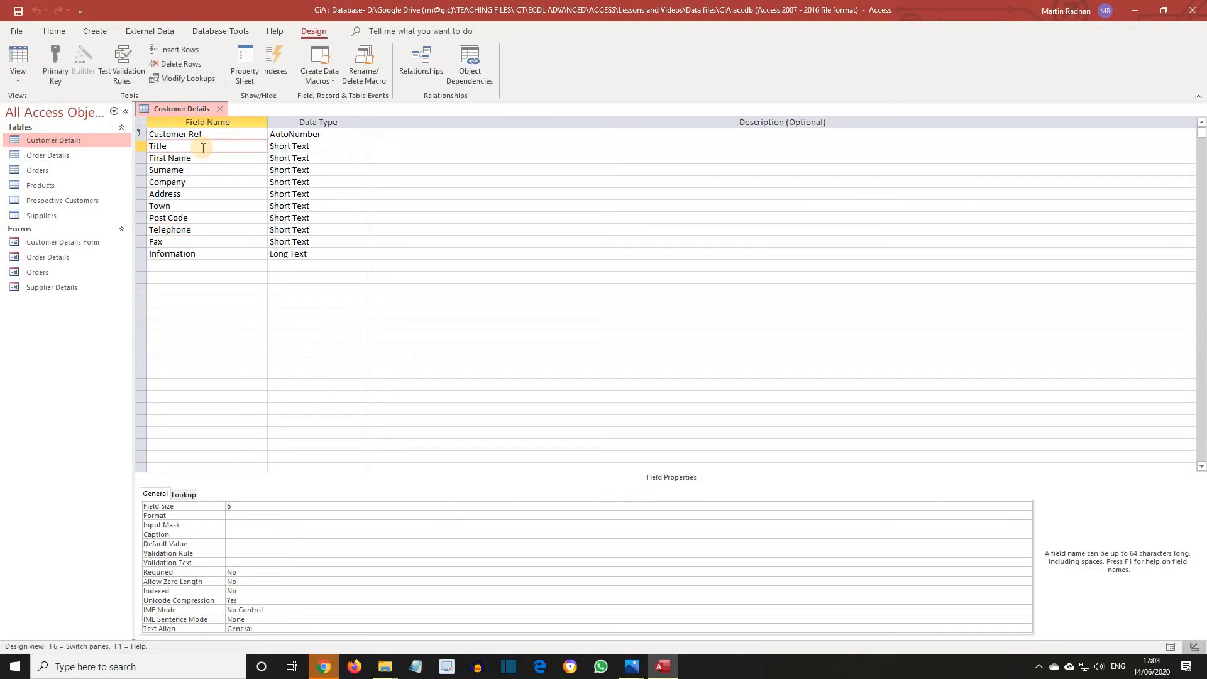
click(268, 554)
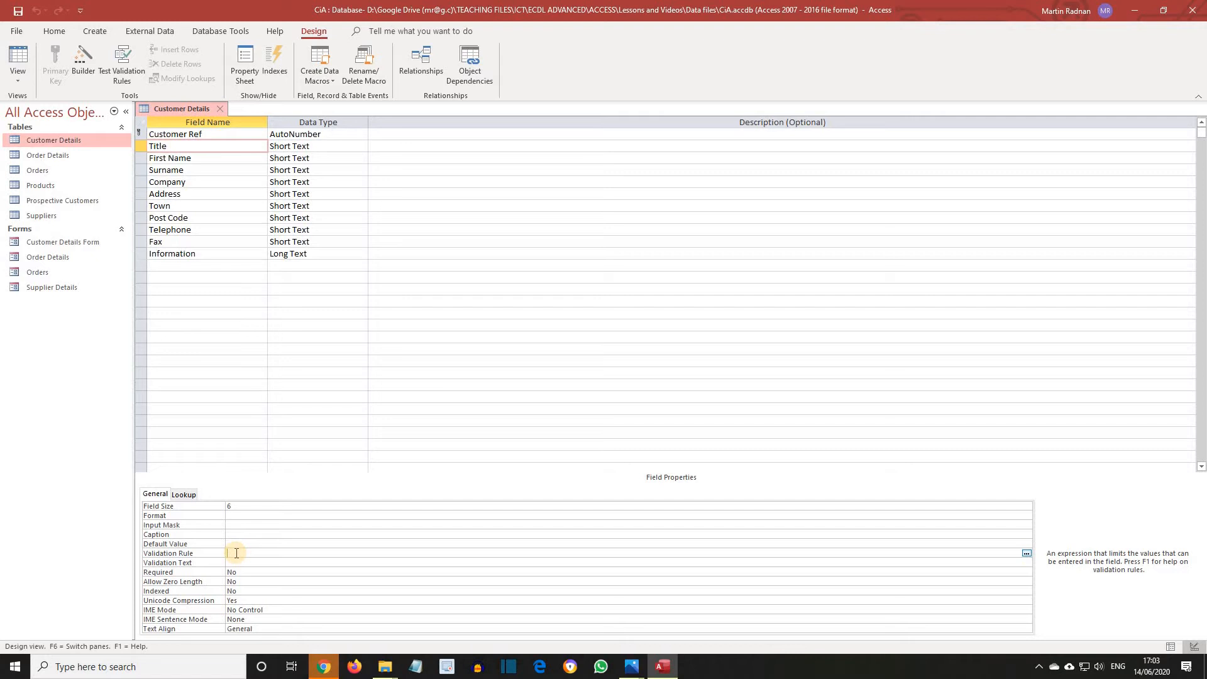
text(Mr or Mrs)
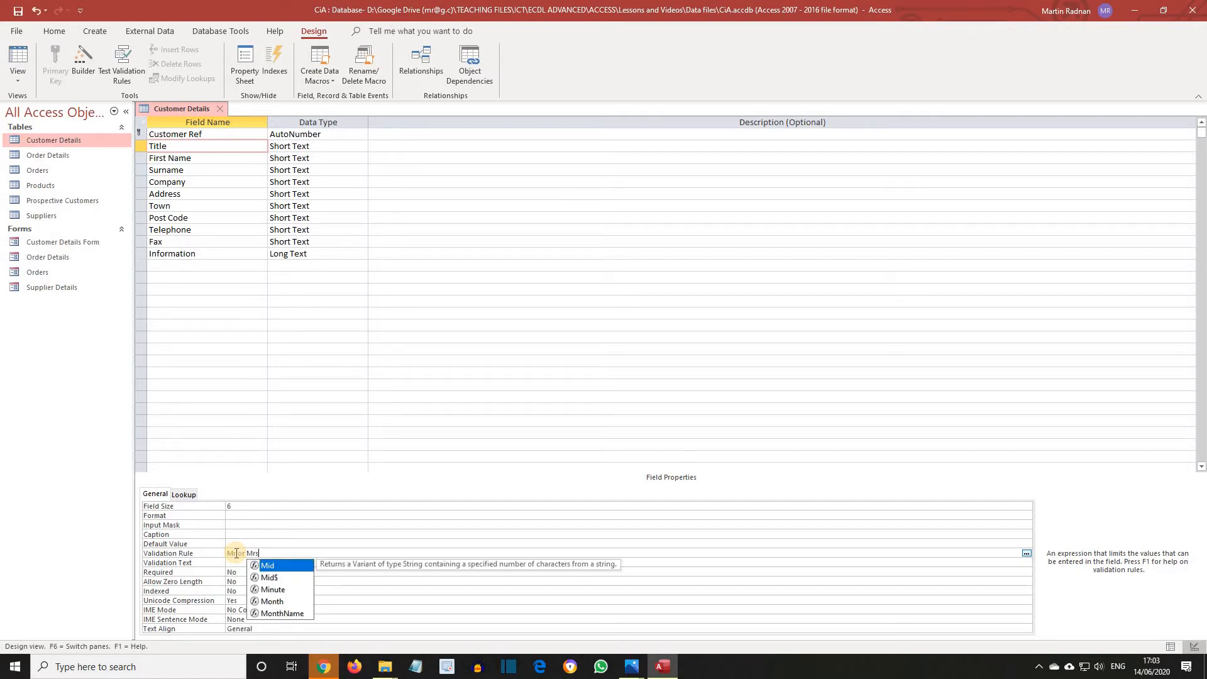
text( or)
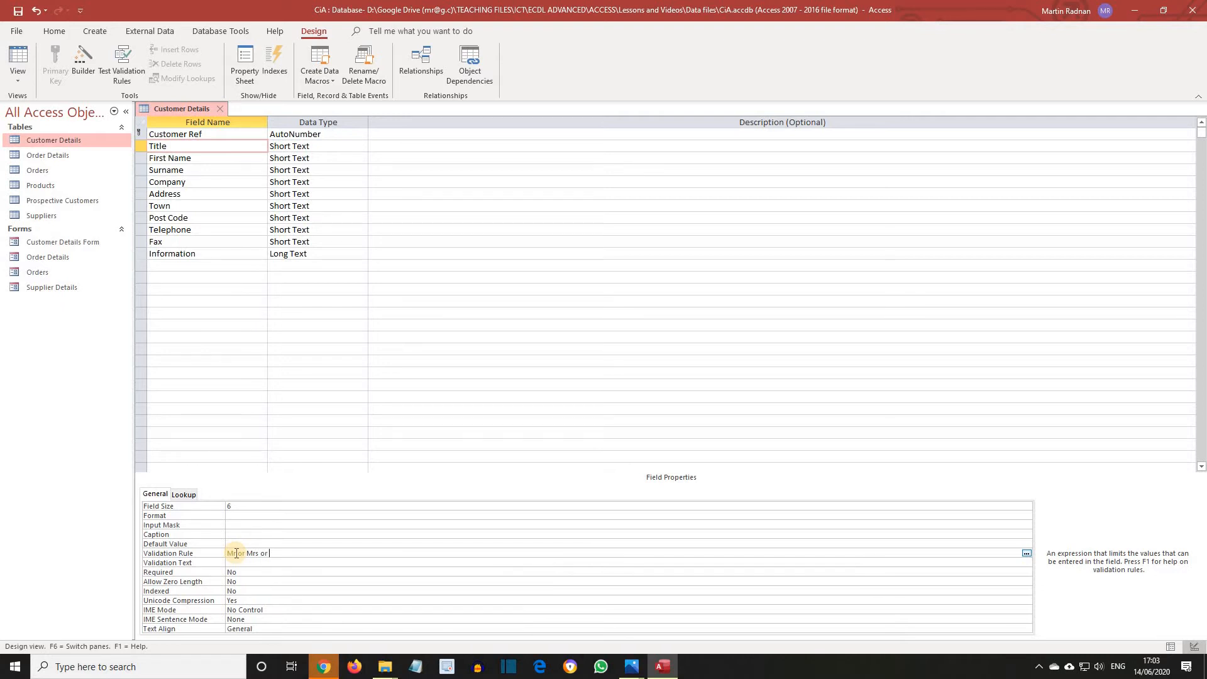
text( Mi)
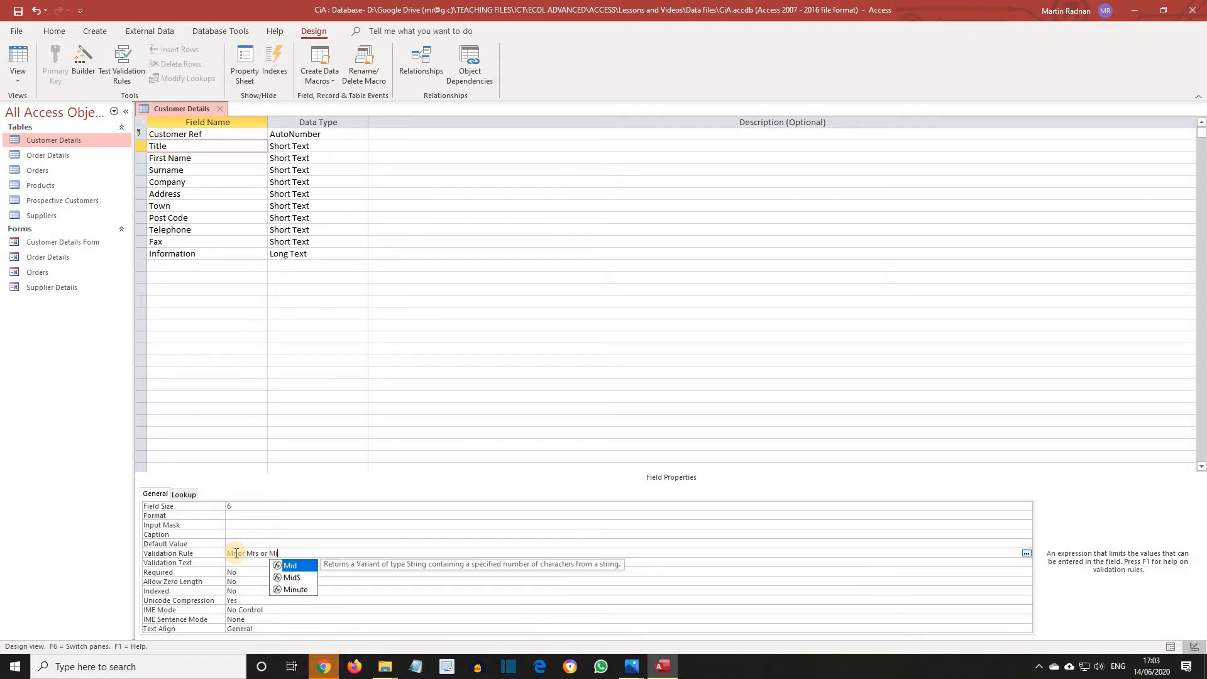
text(ss or )
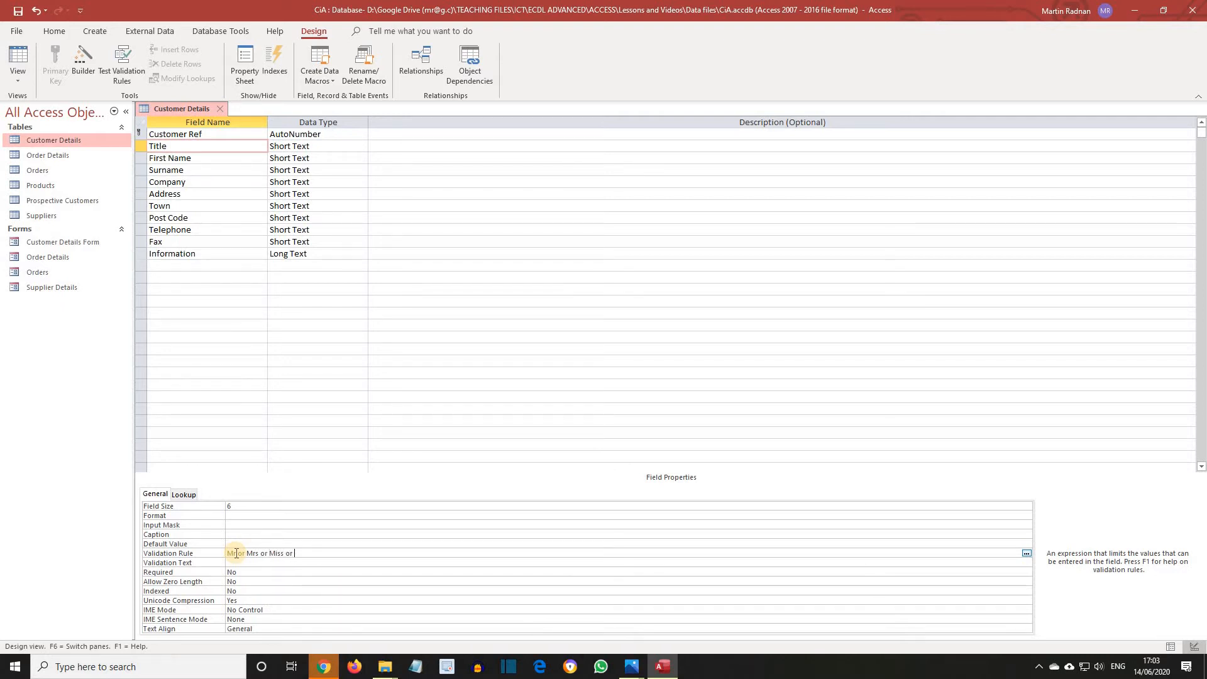
text(Ms or Dr)
Step: Set the Title field's validation text to "The title must be one of the following: Mr, Mrs, Miss, Ms, Dr."
click(244, 562)
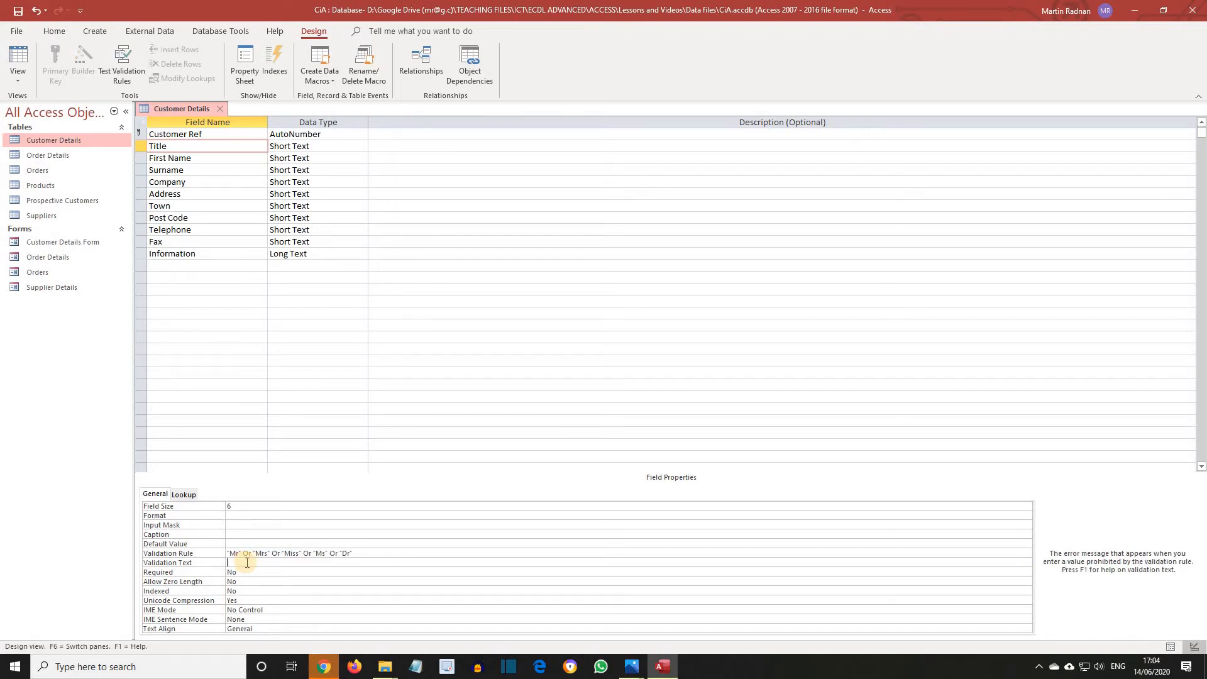
text(The title must be one of the following: Mr, Mrs, M)
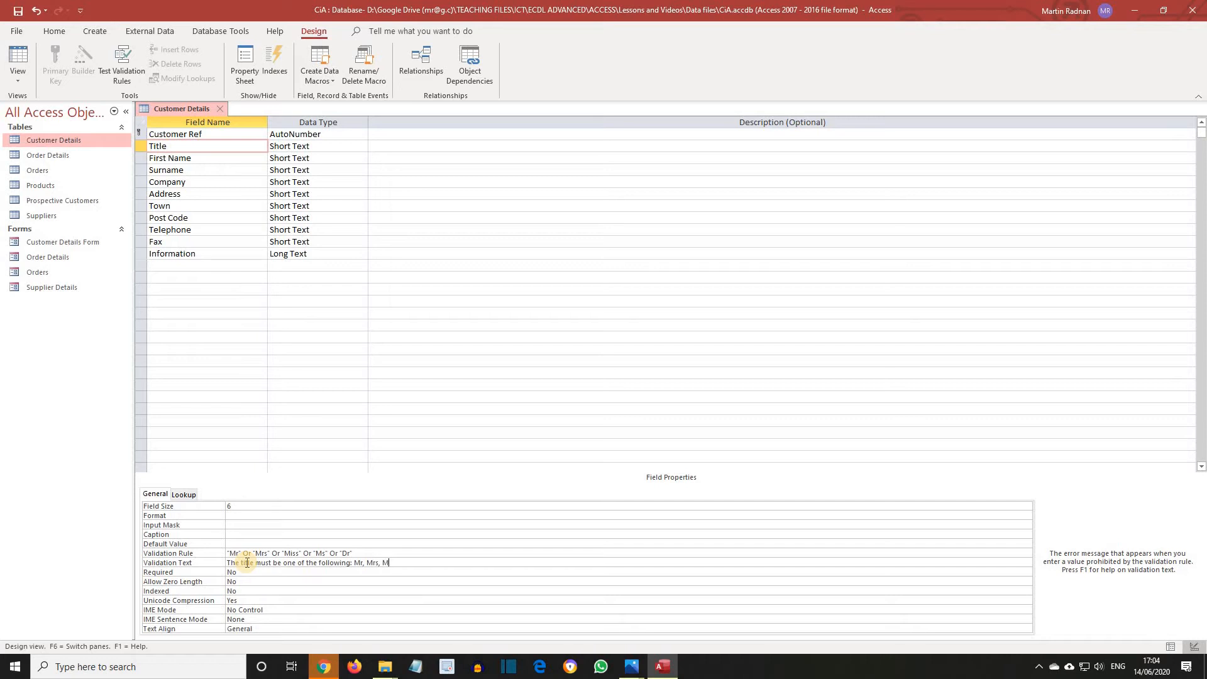
text(iss, Ms, Dr.)
Step: Save the table design, testing existing data against the new rules, and switch to Datasheet View
click(17, 31)
click(49, 172)
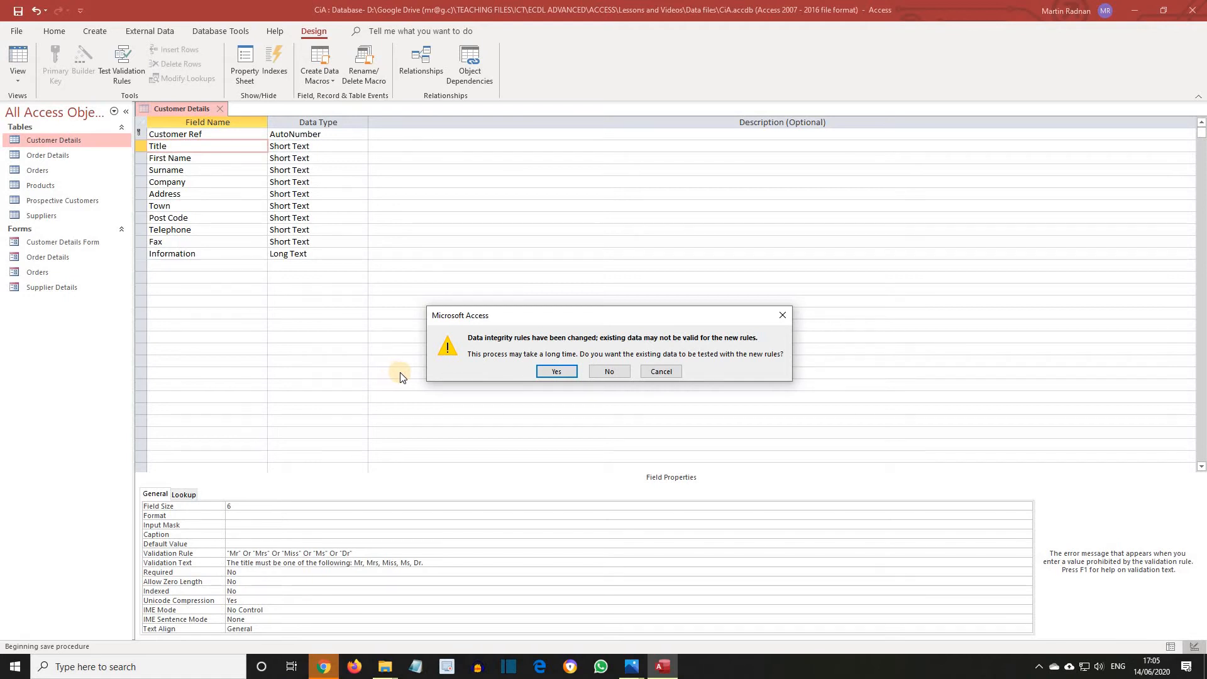
click(552, 373)
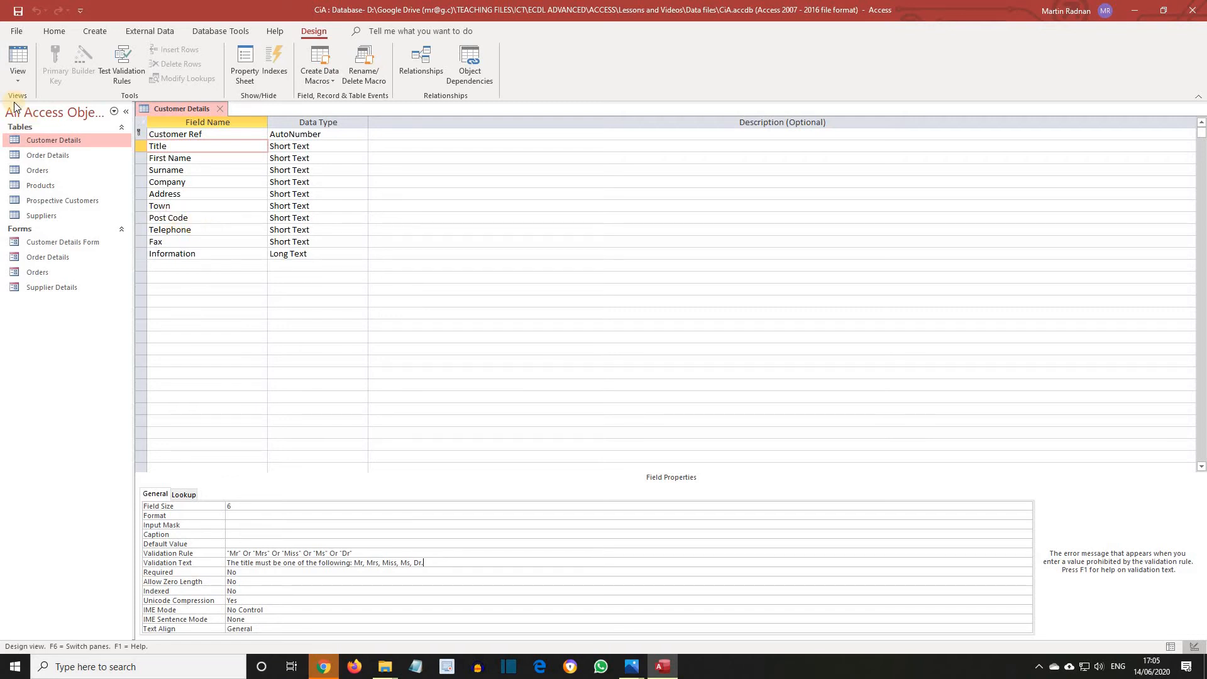
click(17, 80)
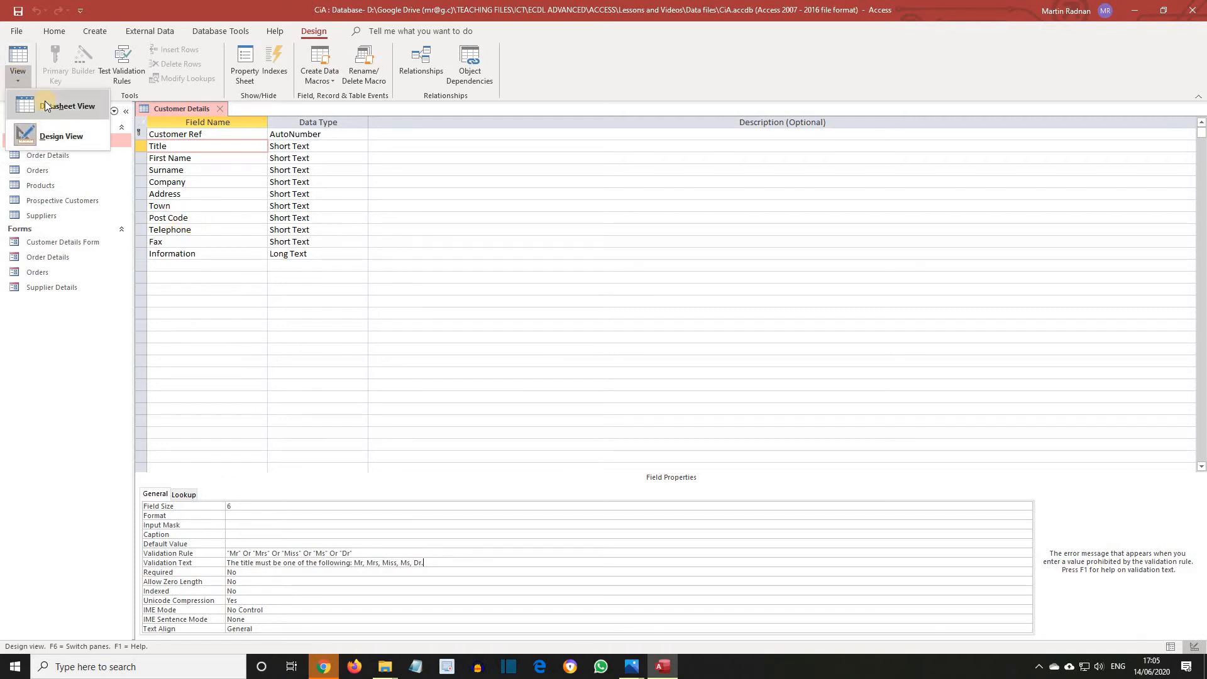
click(44, 100)
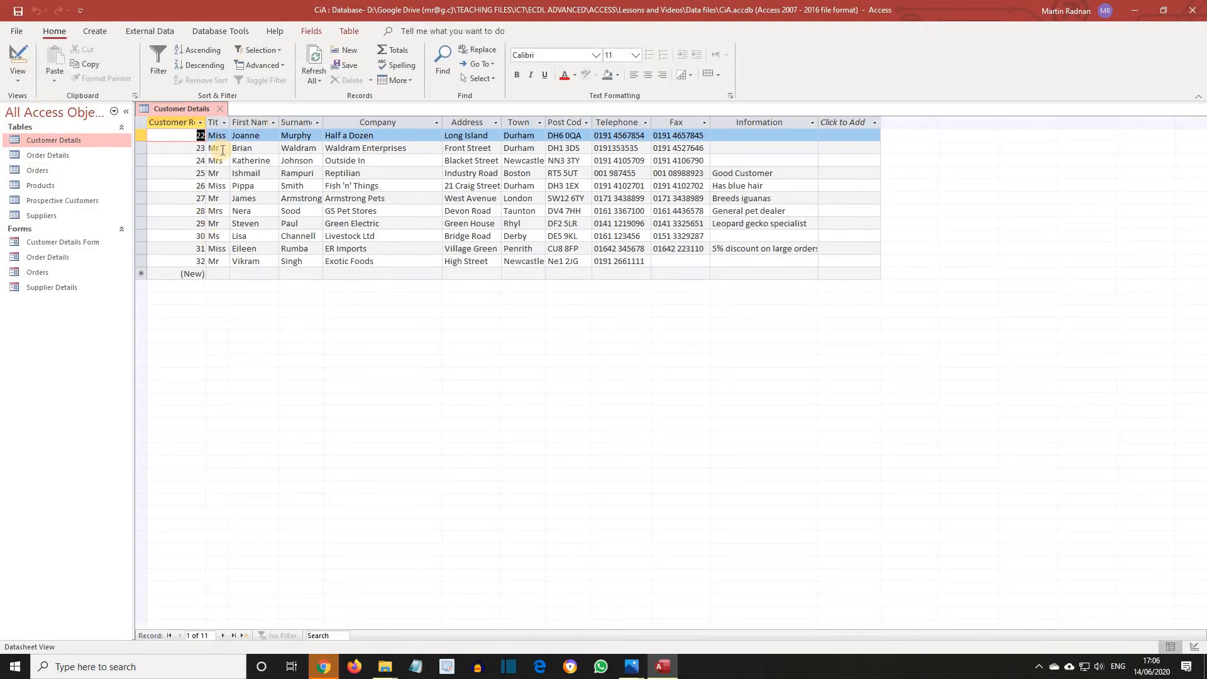
Step: Try to enter Sir as the title of a new customer record, and clear the entry
click(216, 275)
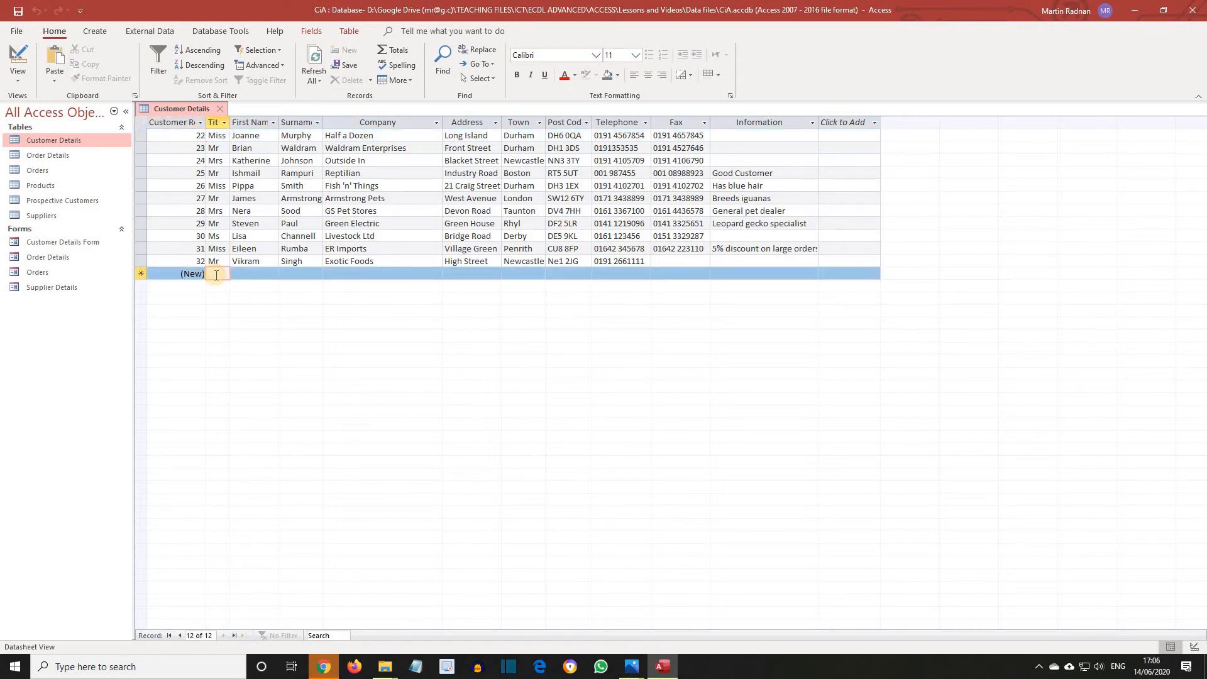
text(S)
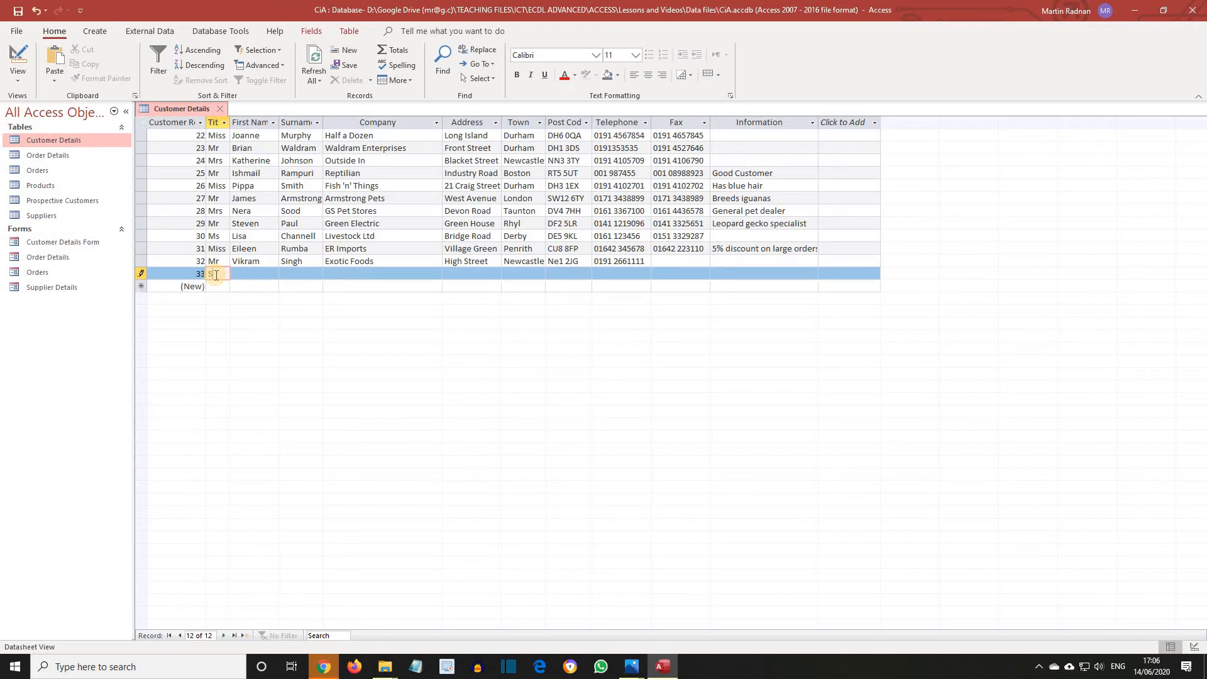
text(ir)
key(Tab)
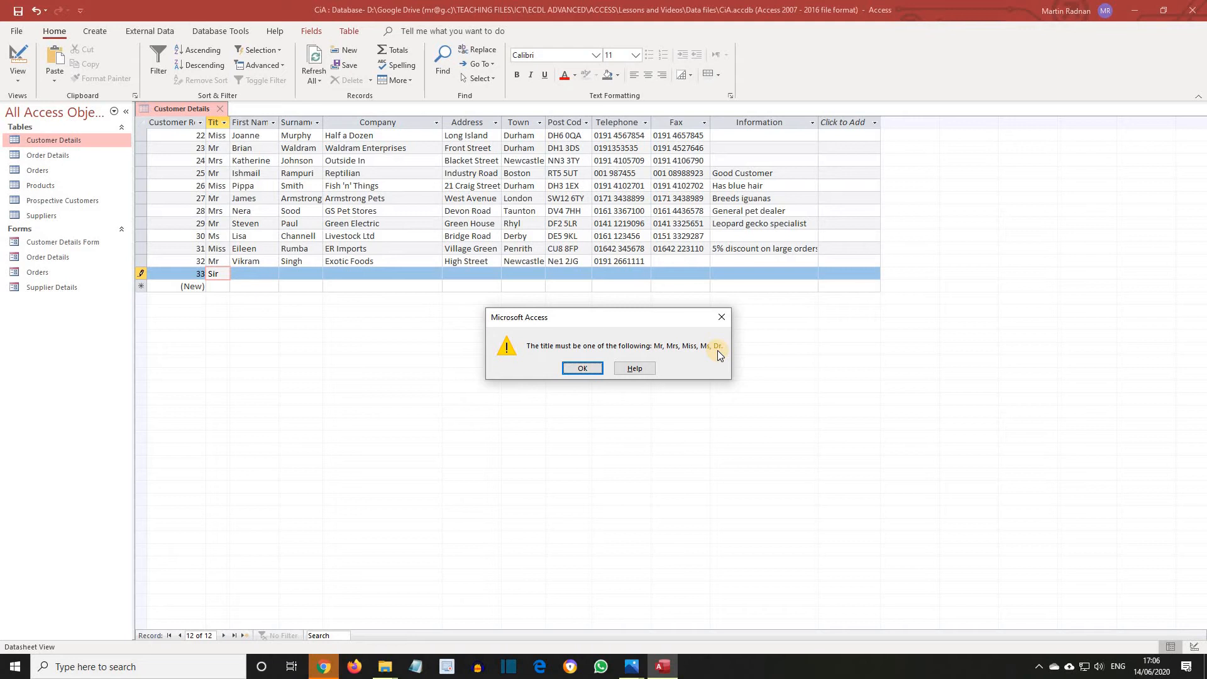
click(583, 368)
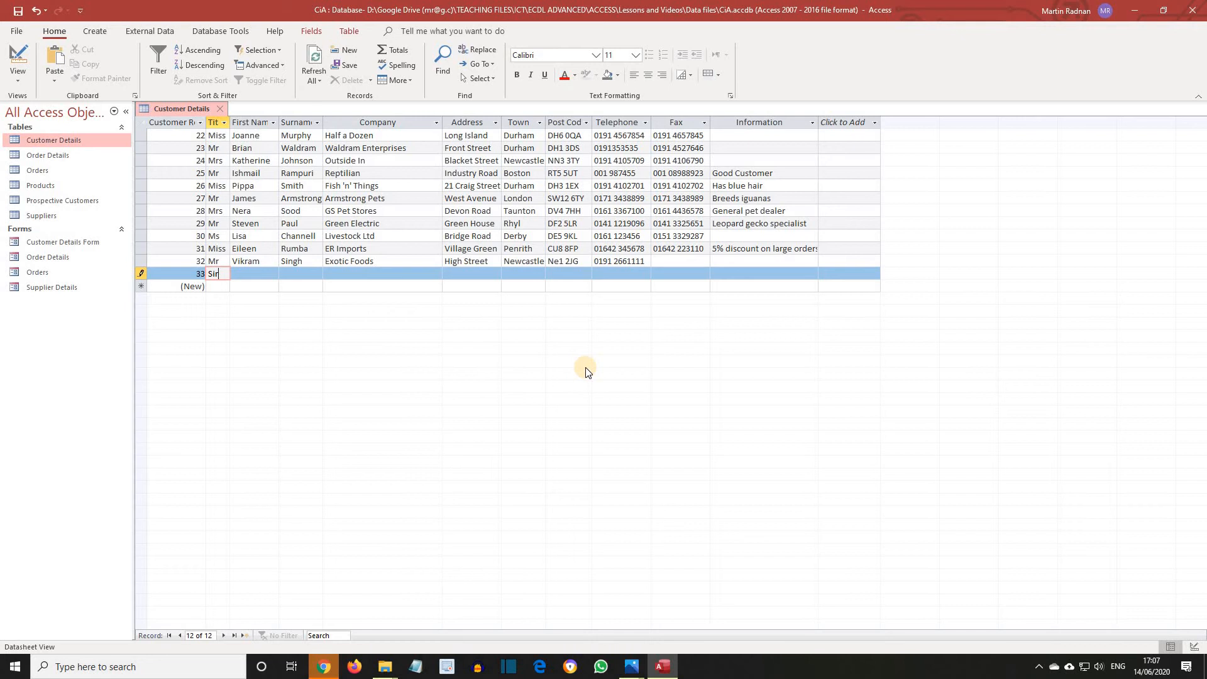
key(BackSpace)
key(BackSpace)
key(BackSpace)
Step: Set the new record's title to Mr and fill in the customer's name, company, address and telephone number
text(Mr)
key(Tab)
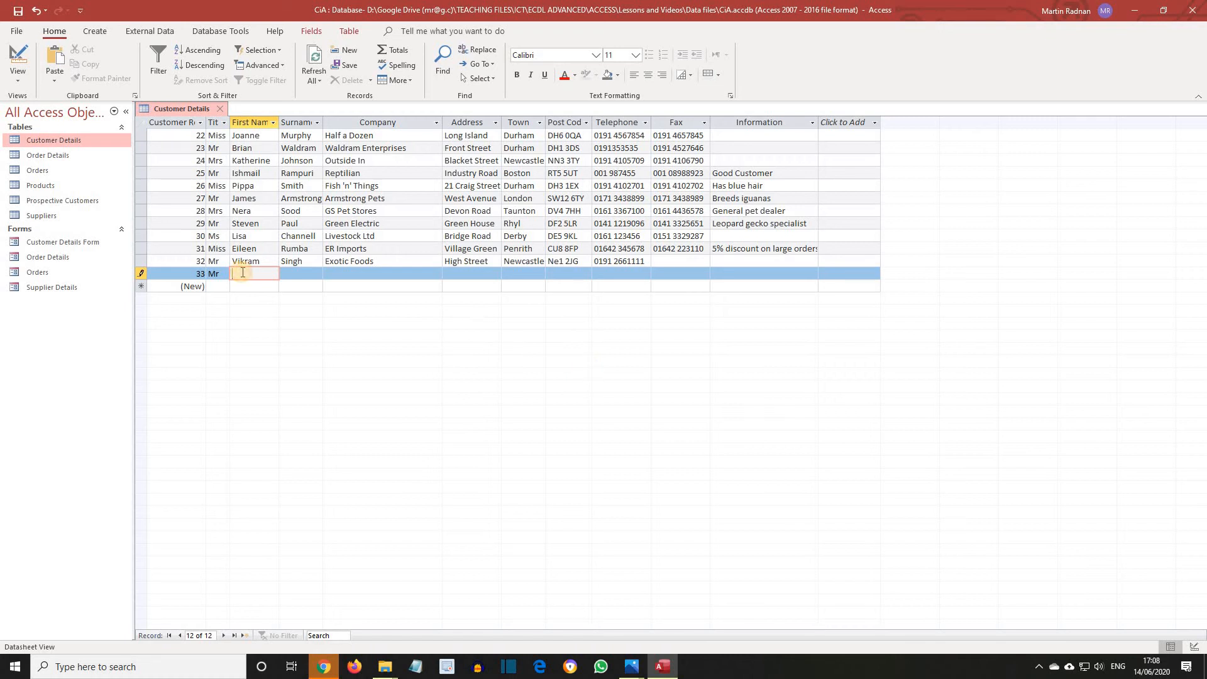
text(Martin)
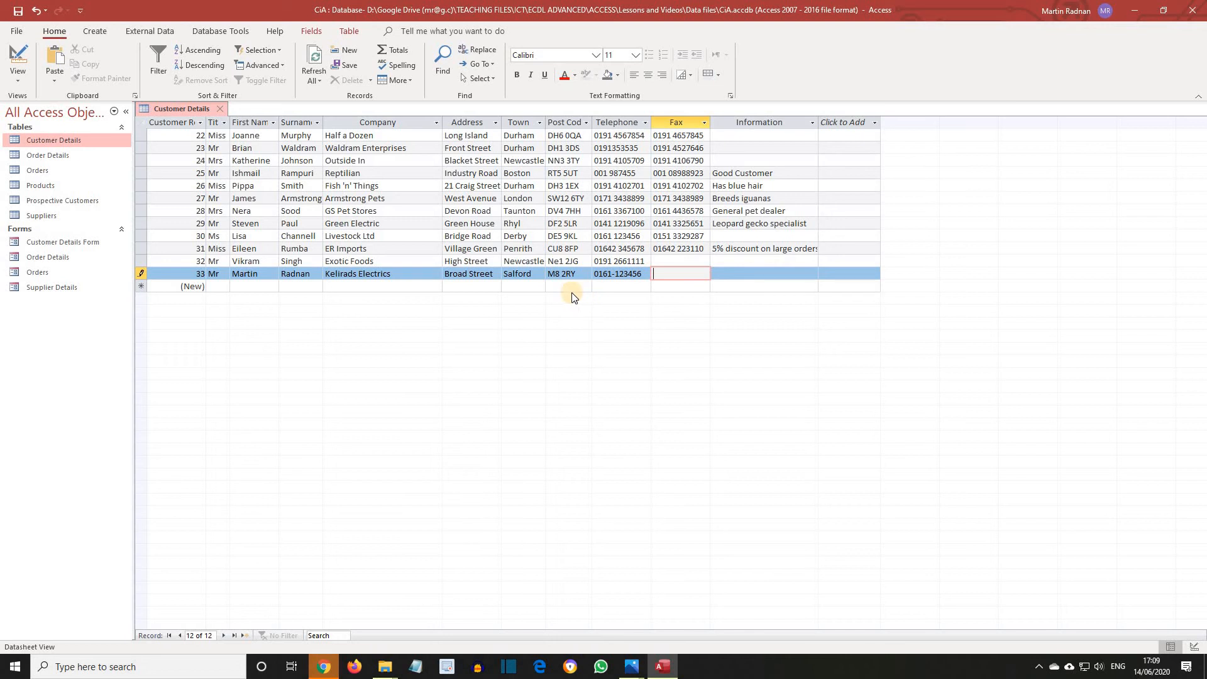
Step: Return to Design View and extend the Title field's validation rule with Or "Sir"
click(18, 77)
click(36, 134)
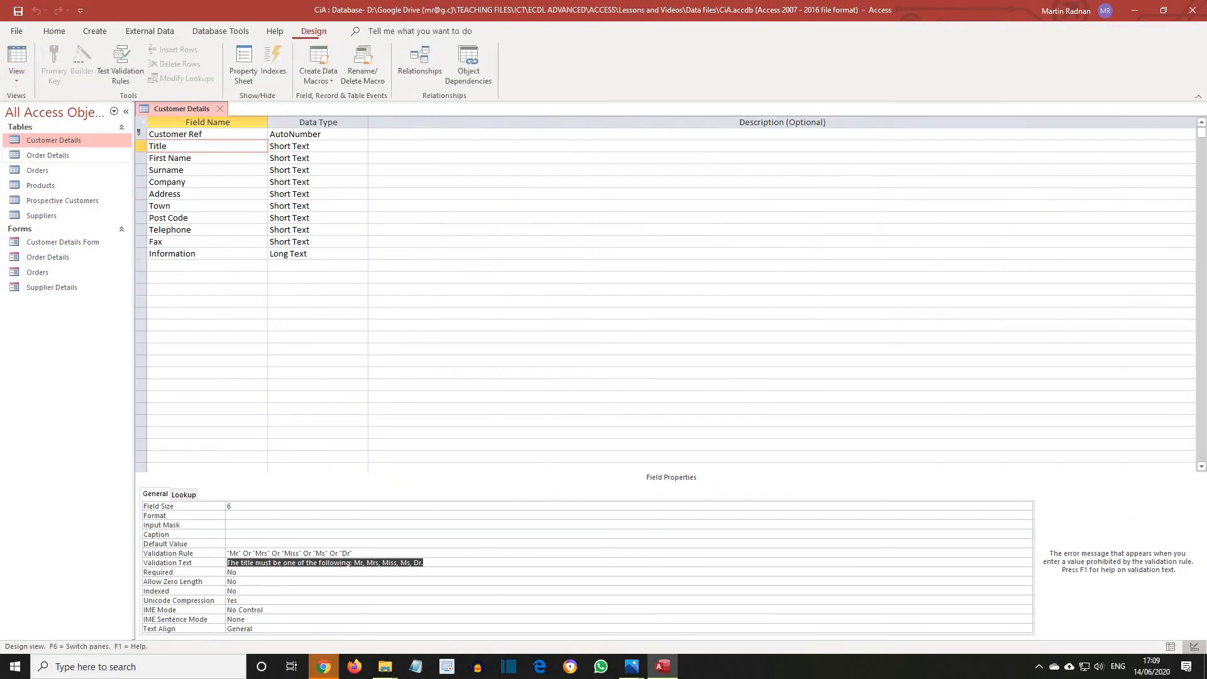
click(193, 146)
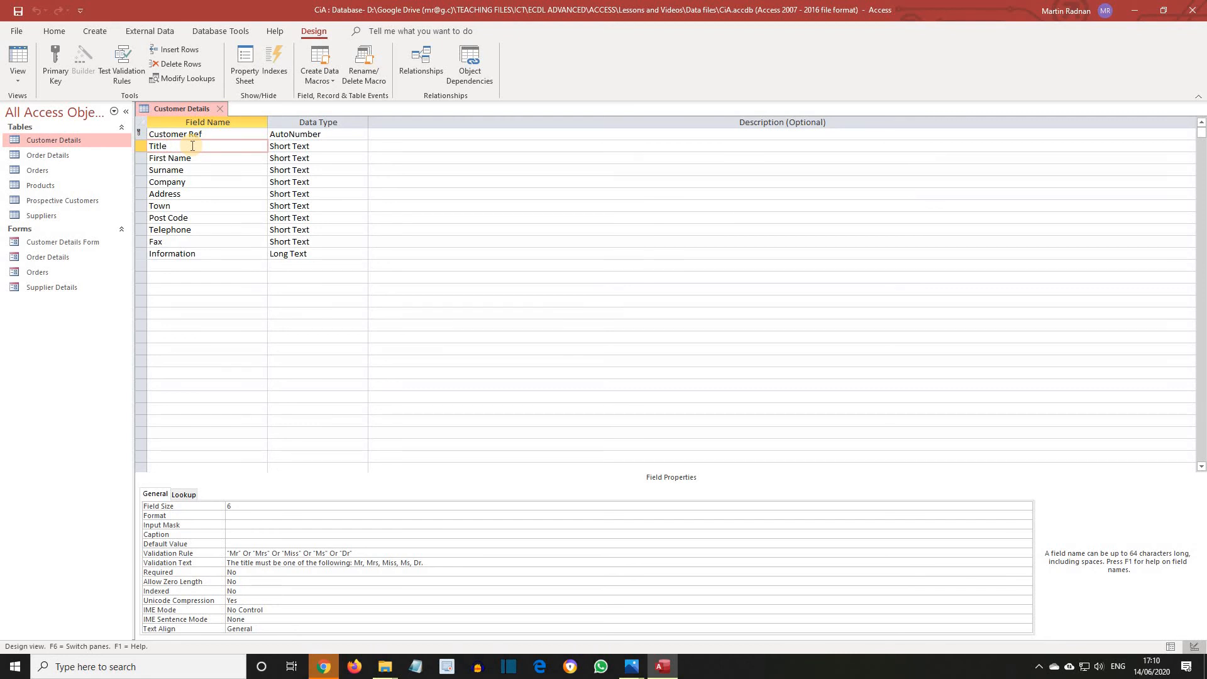
click(368, 553)
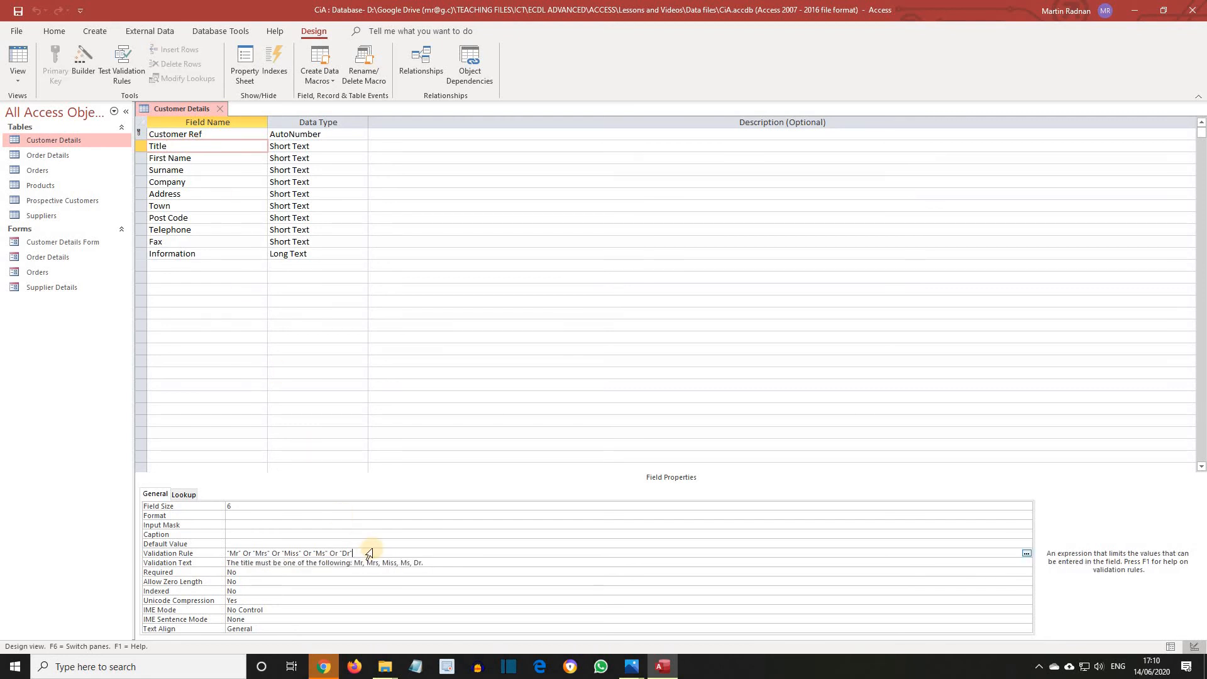
text(or "Sir)
Step: Save the extended validation rule, have the existing records tested against it, and reopen the table in Datasheet View
click(17, 31)
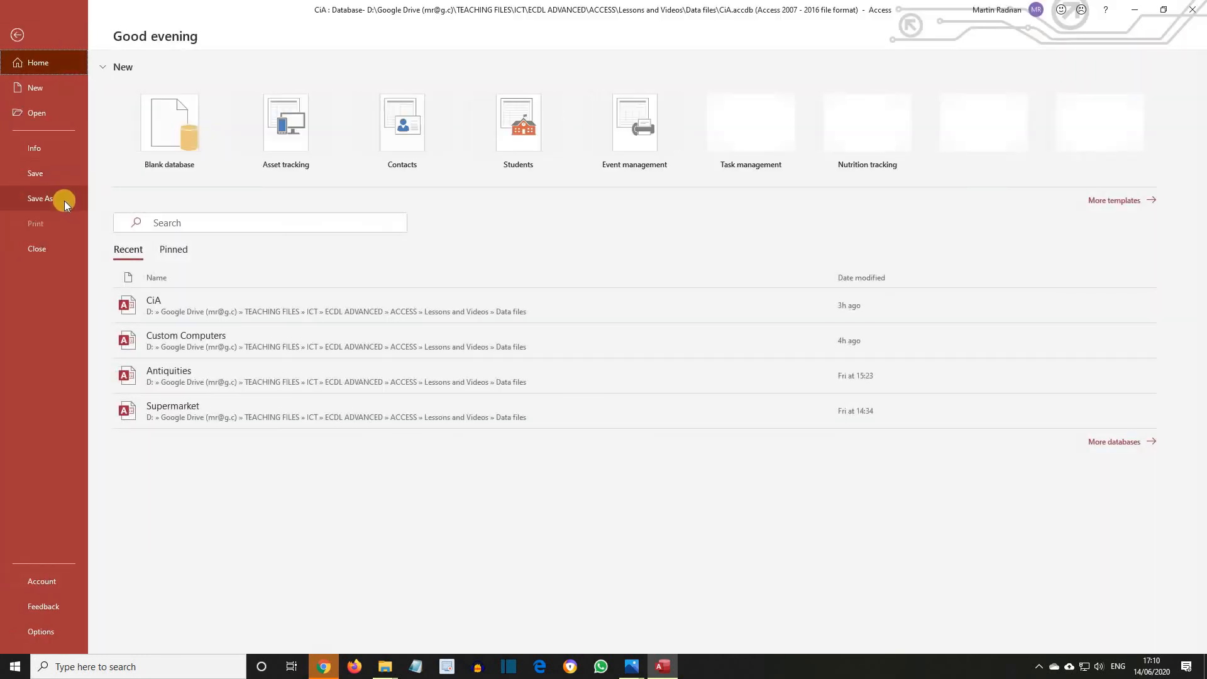
click(48, 172)
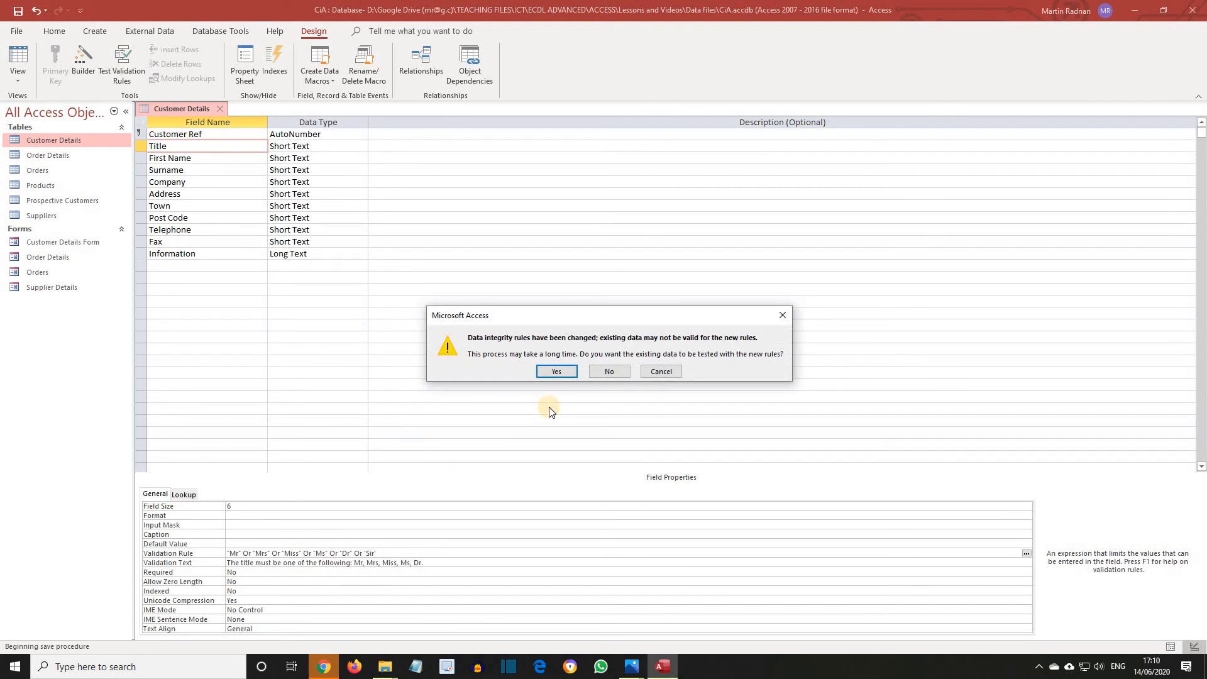
click(561, 371)
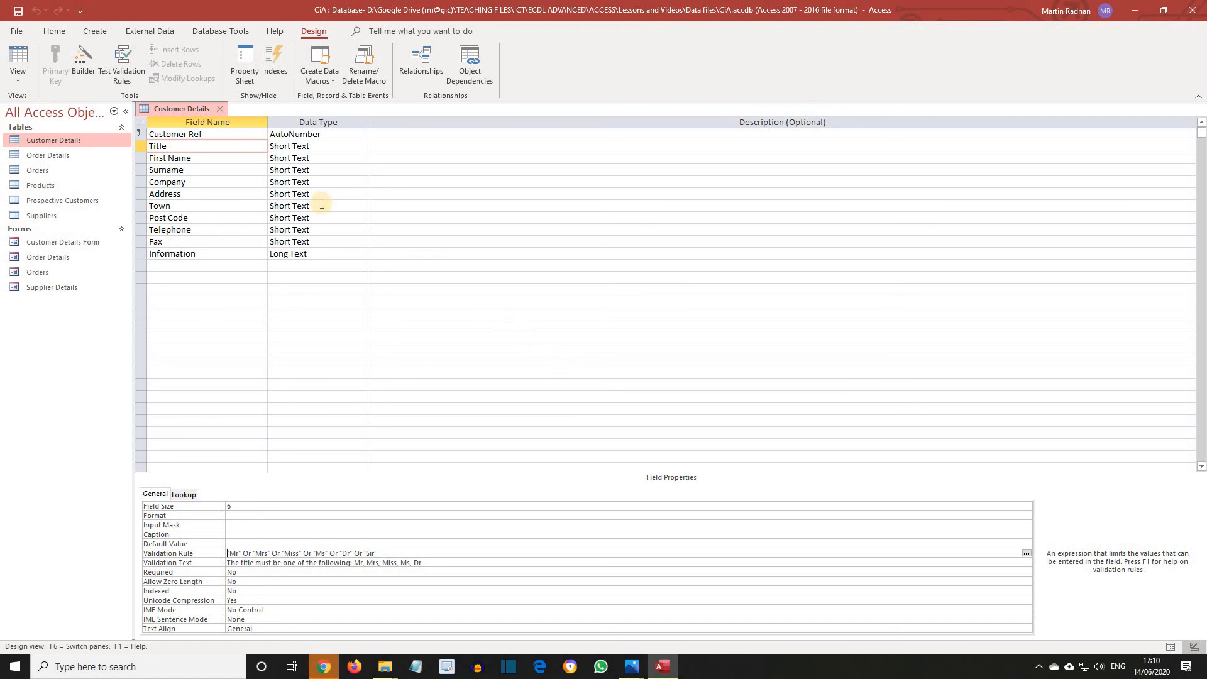
click(22, 81)
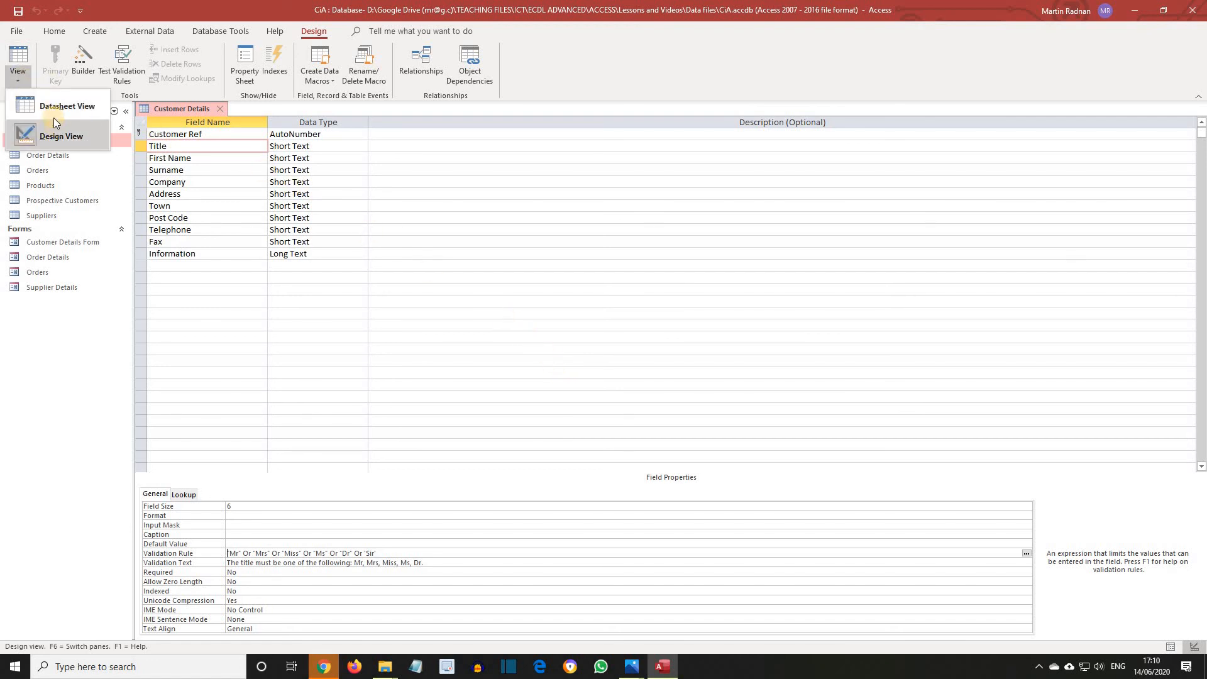
click(55, 97)
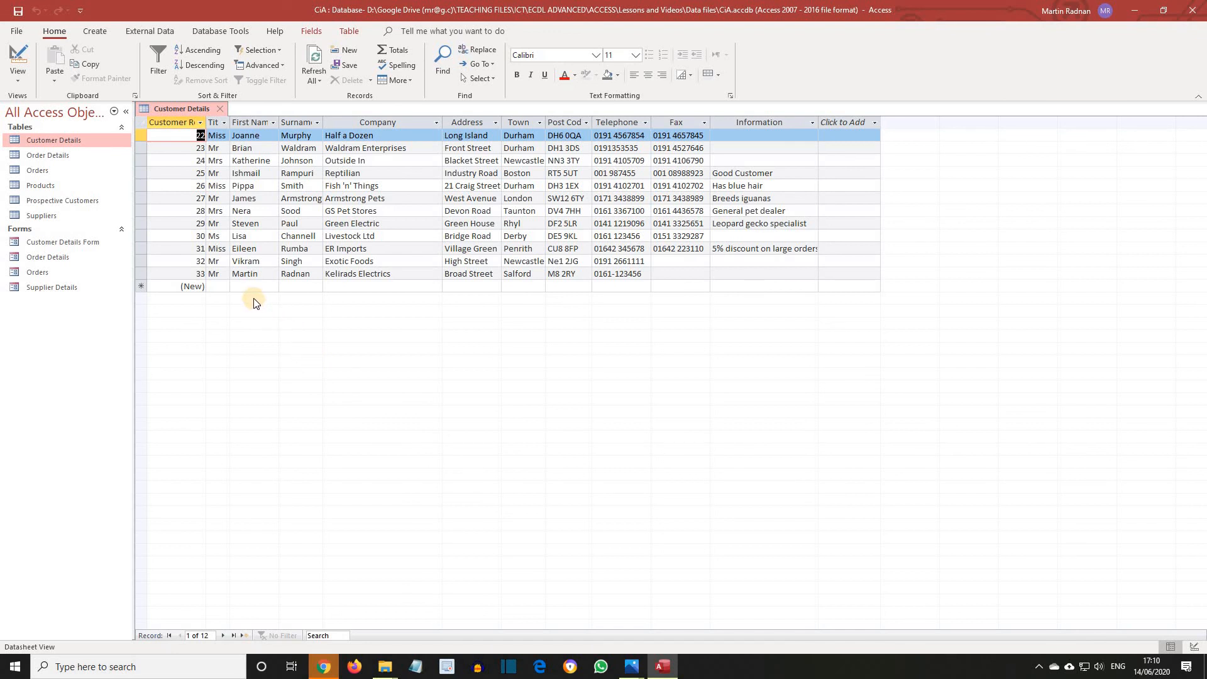
Step: Start another customer record with the title Sir and fill in the customer's first name
click(218, 285)
text(Sir)
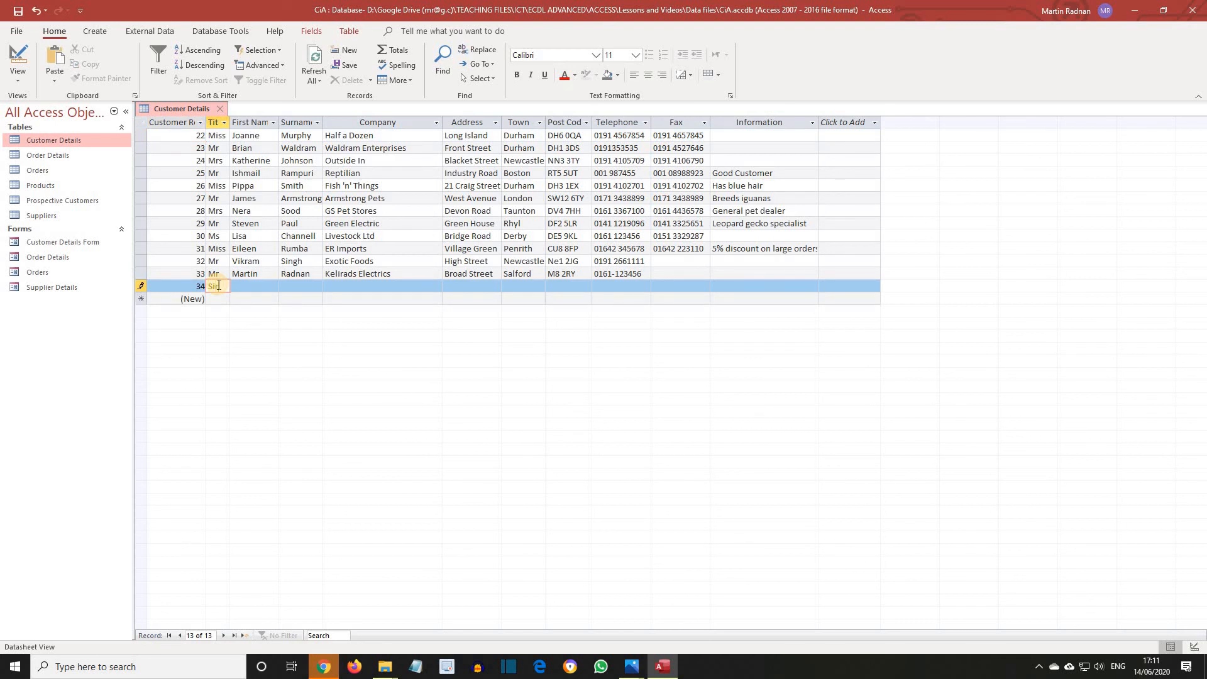
key(Tab)
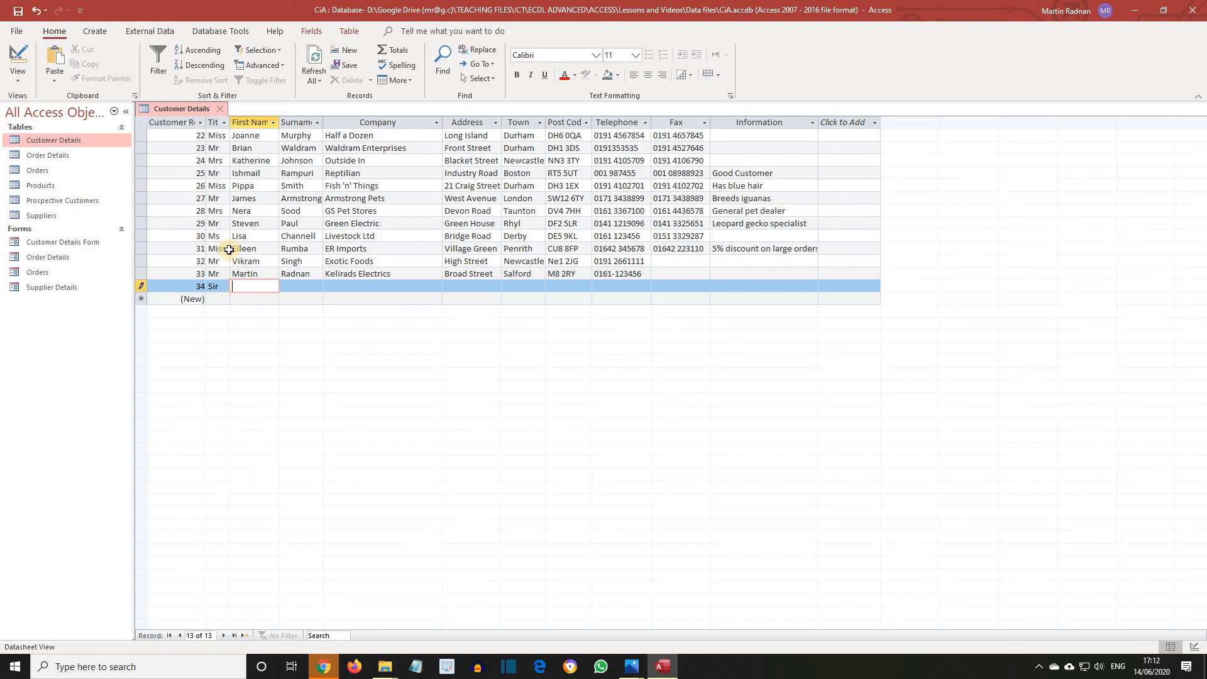
click(36, 10)
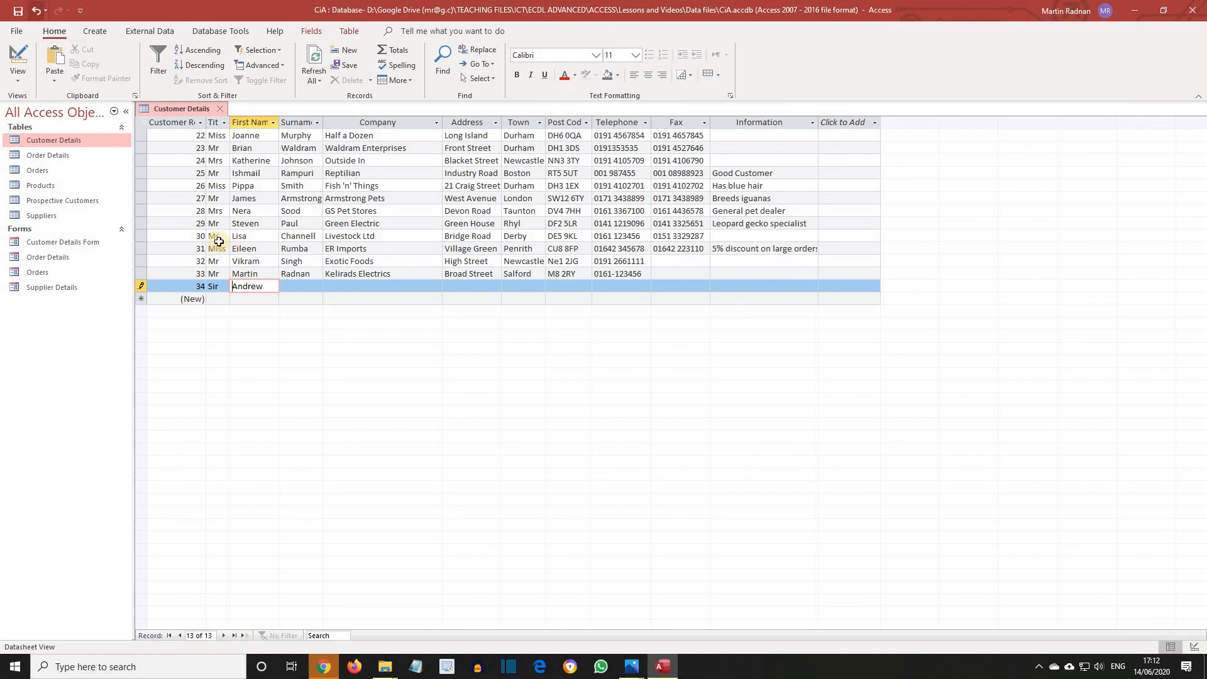